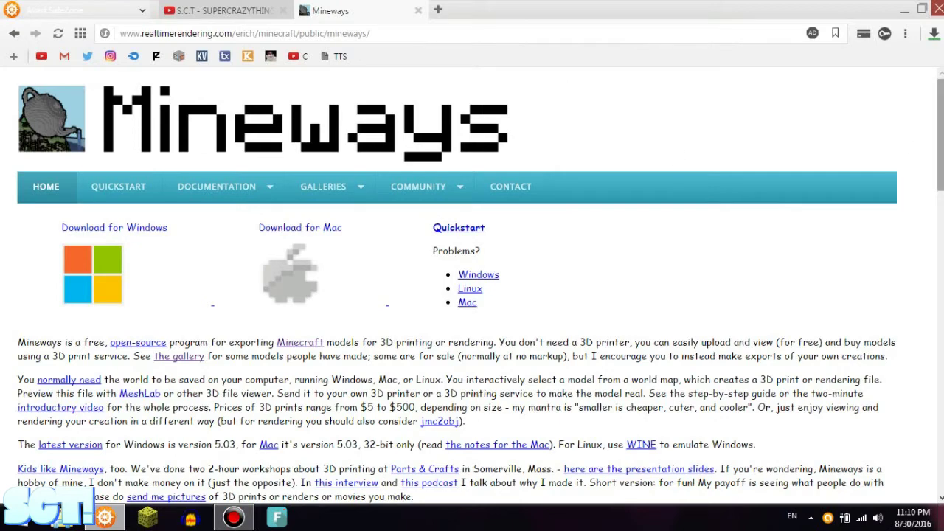
# Close the popup ad tab and skim the top of the Mineways homepage.
pyautogui.click(915, 143)
pyautogui.click(554, 11)
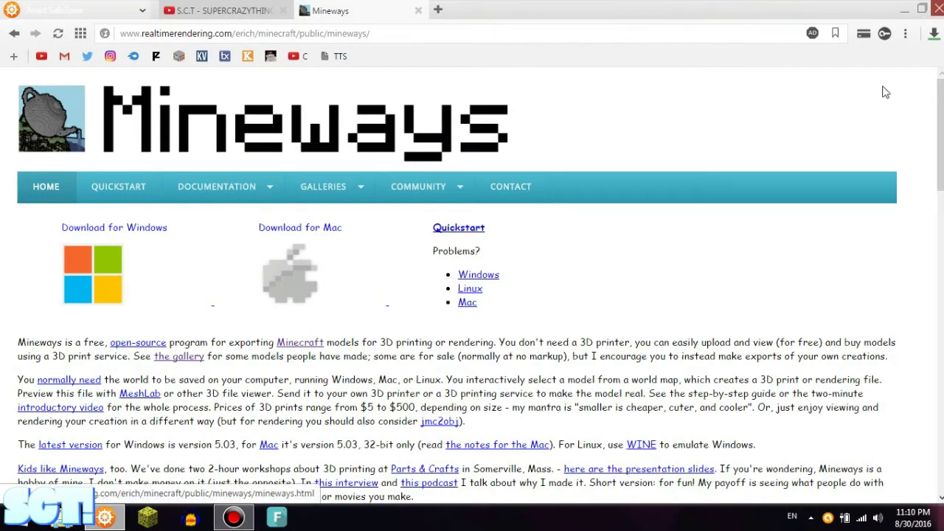
pyautogui.scroll(-5, 881, 221)
pyautogui.scroll(5, 881, 221)
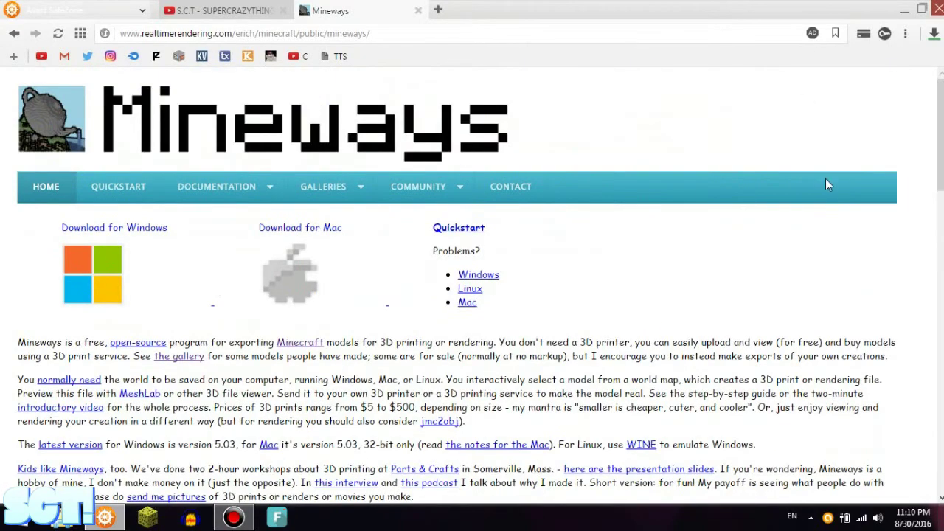
pyautogui.scroll(-1, 940, 132)
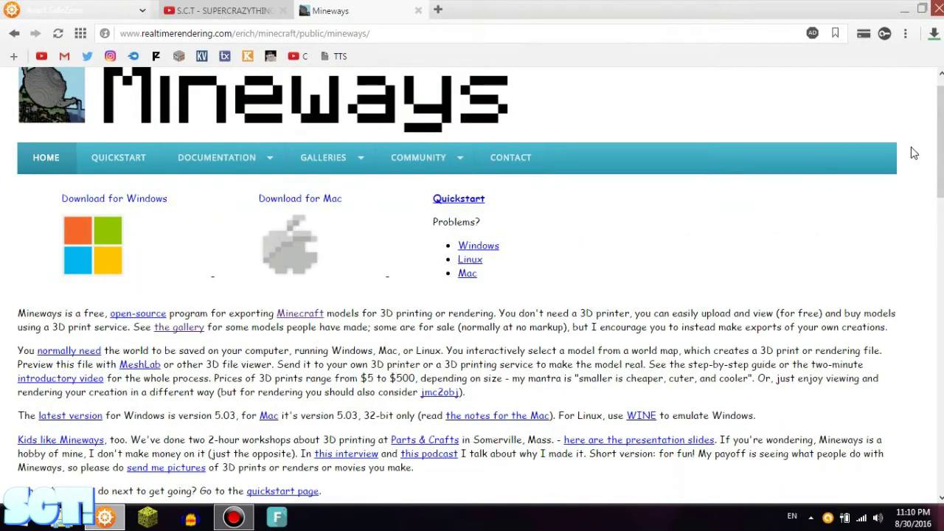
# Read down the Mineways homepage, highlighting the 3D printing phrase, then clear the highlight.
pyautogui.moveTo(385, 314); pyautogui.dragTo(428, 313)
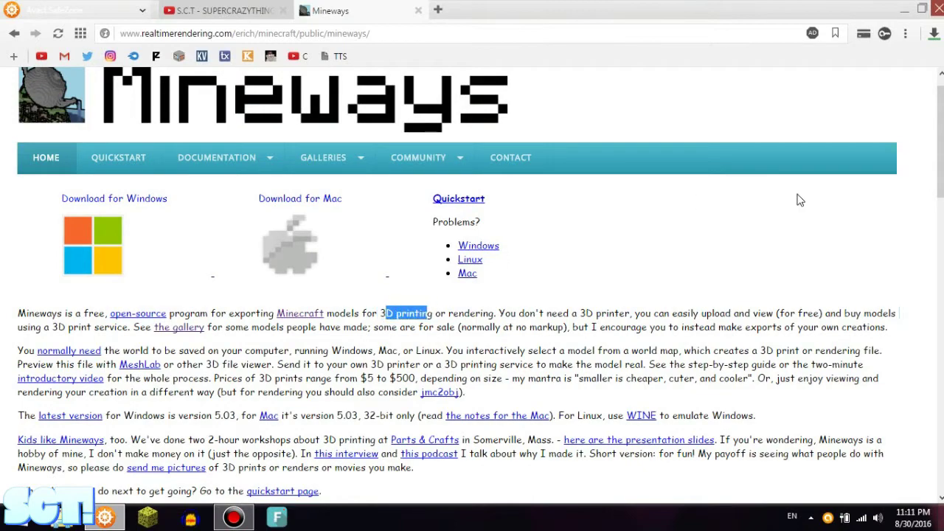
pyautogui.scroll(-6, 801, 200)
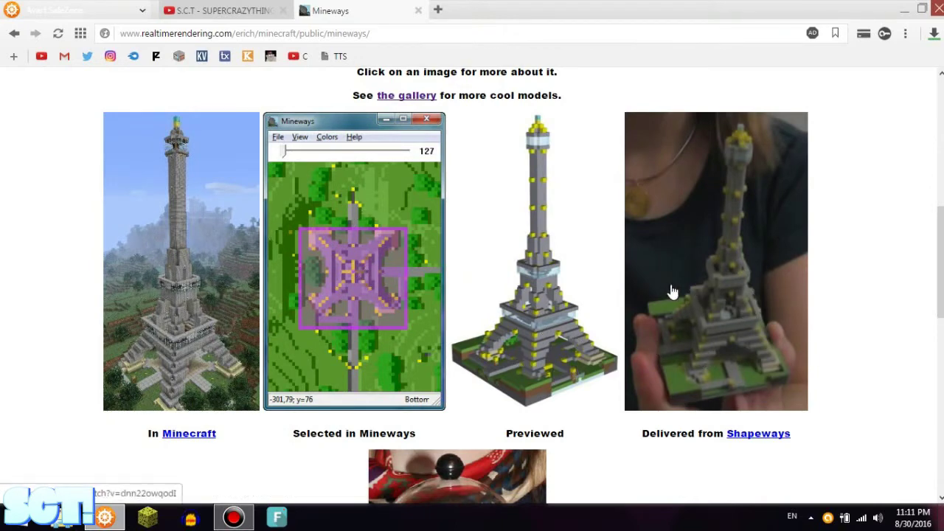
pyautogui.scroll(-2, 827, 262)
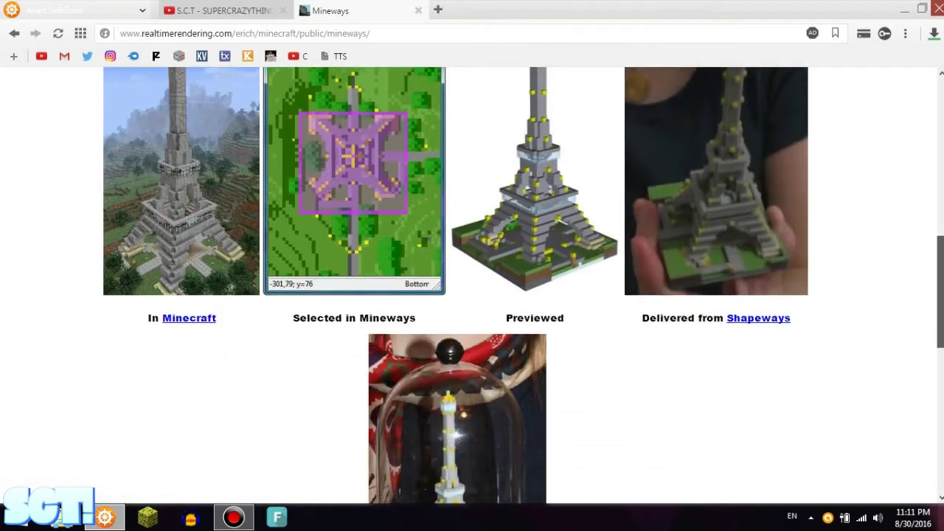
pyautogui.scroll(-5, 546, 328)
pyautogui.scroll(1, 546, 329)
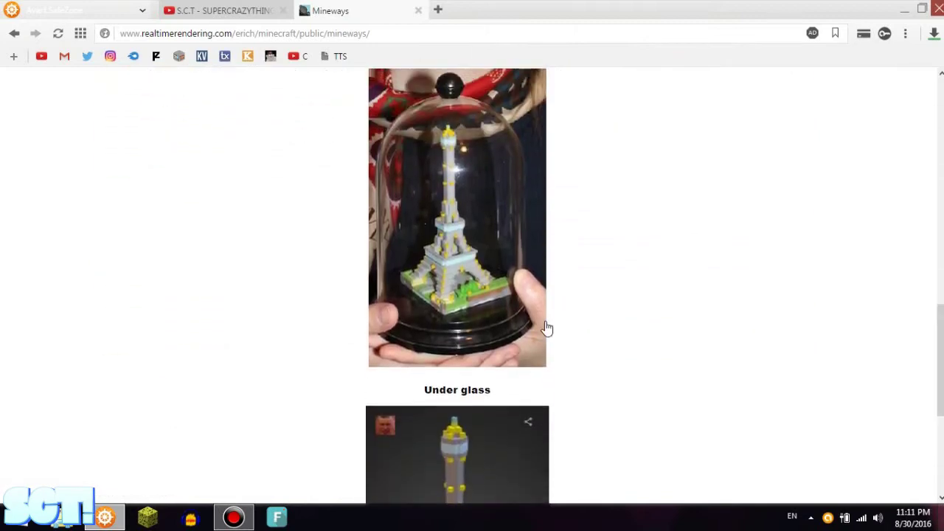
pyautogui.scroll(-4, 545, 332)
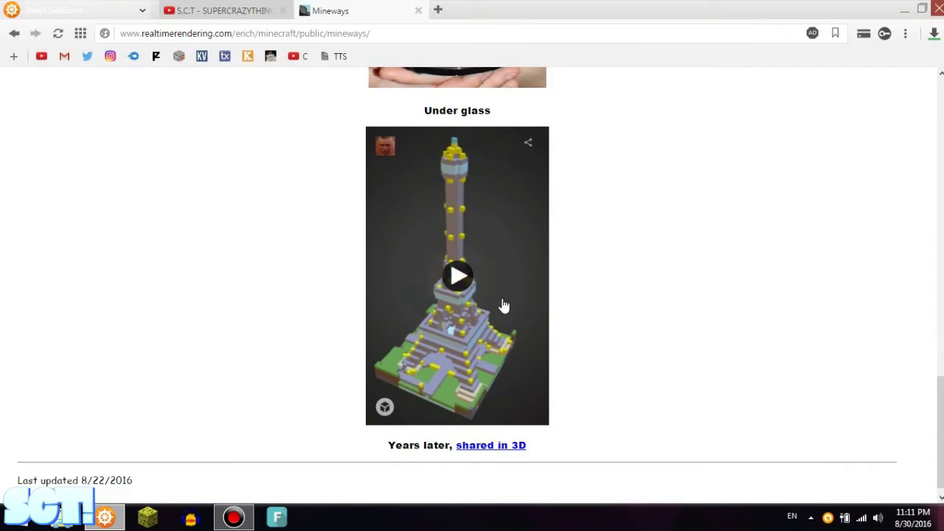
pyautogui.moveTo(940, 408); pyautogui.dragTo(923, 143)
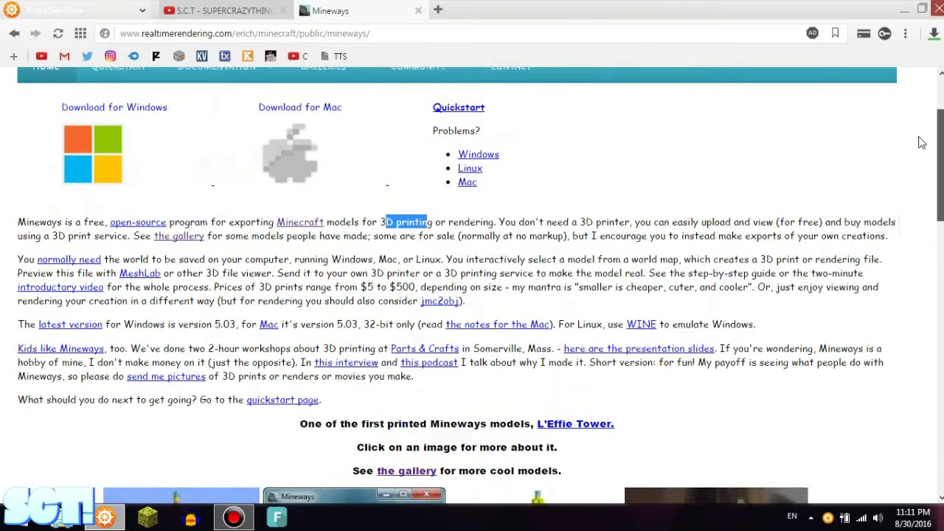
pyautogui.scroll(1, 856, 163)
pyautogui.click(787, 248)
pyautogui.scroll(-1, 664, 236)
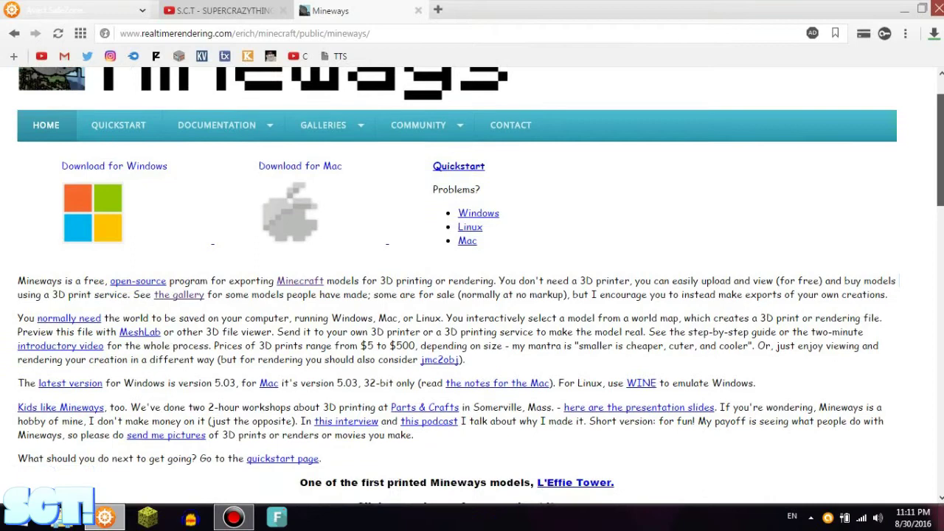
pyautogui.scroll(1, 354, 196)
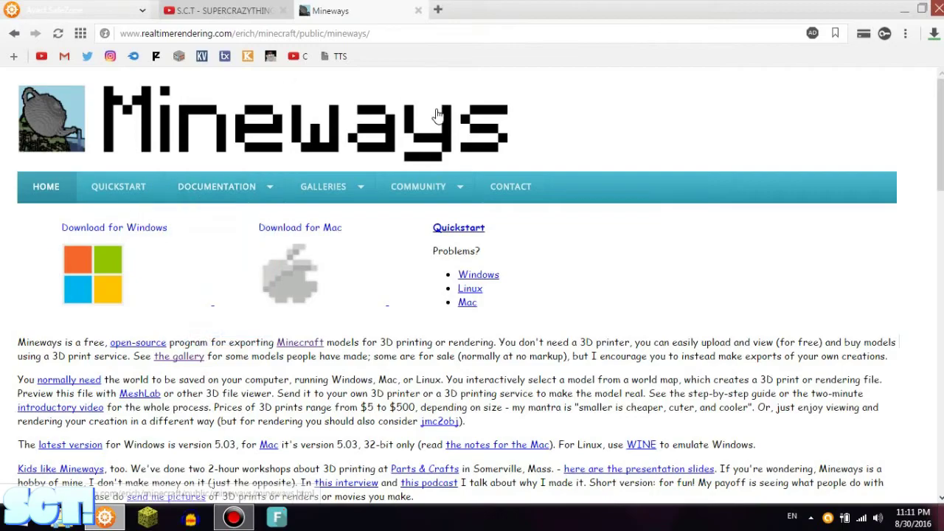
# Hide the browser to show the desktop and launch Mineways maximized.
pyautogui.press('super+d')
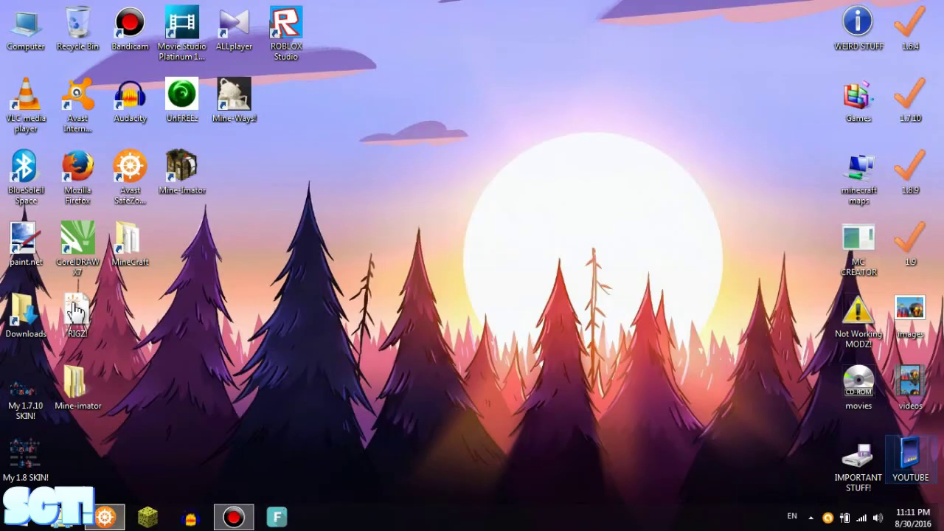
pyautogui.click(252, 118)
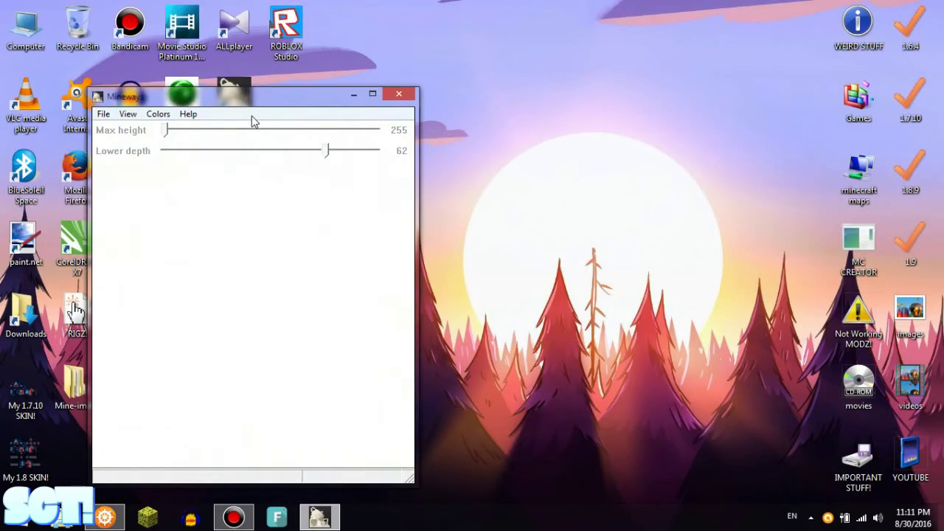
pyautogui.click(374, 95)
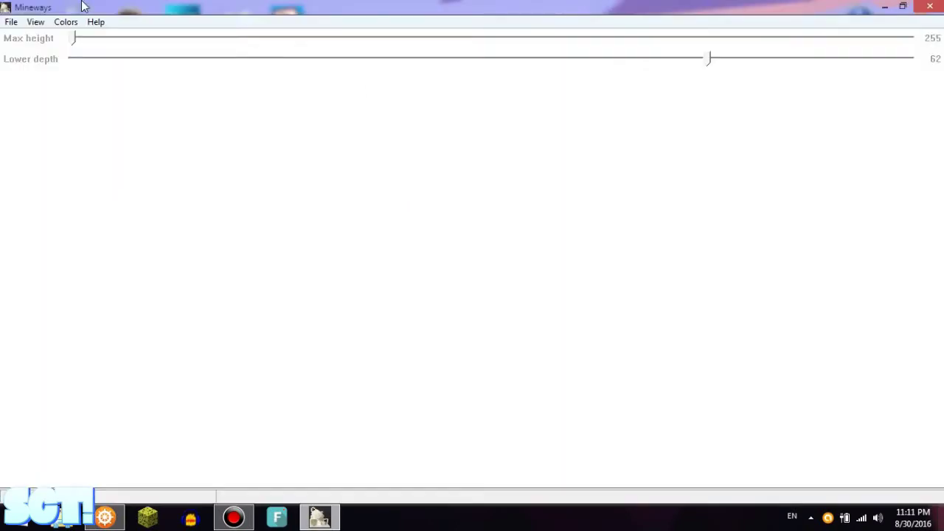
# Load the 'gravity falls' world from File > Open World.
pyautogui.click(12, 22)
pyautogui.moveTo(50, 43)
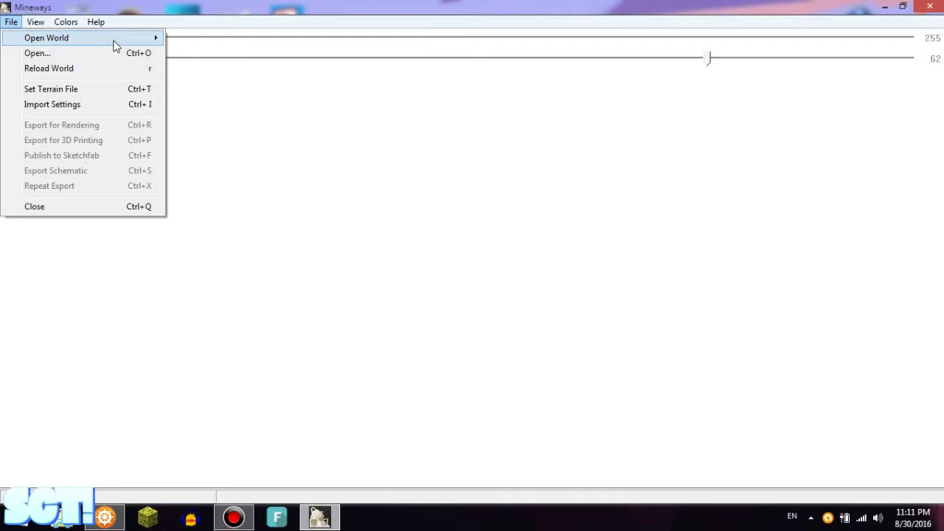
pyautogui.moveTo(118, 43)
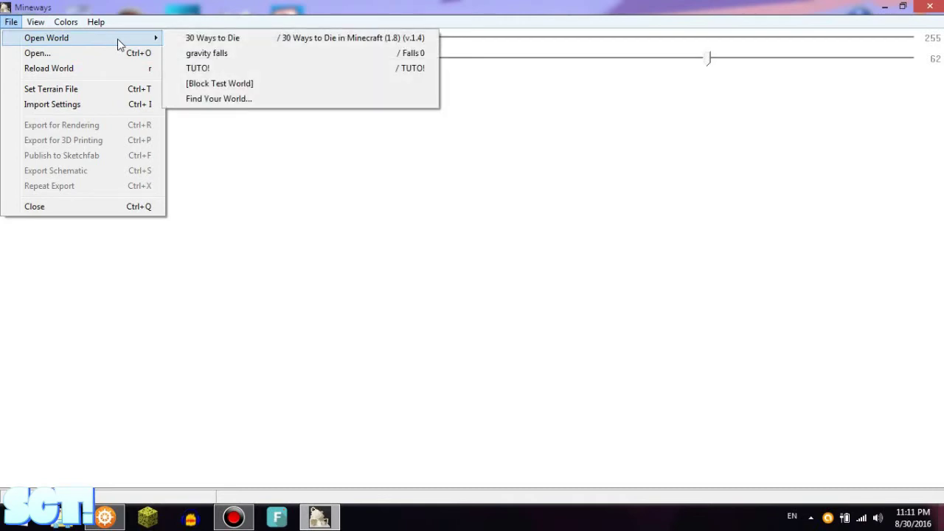
pyautogui.click(239, 54)
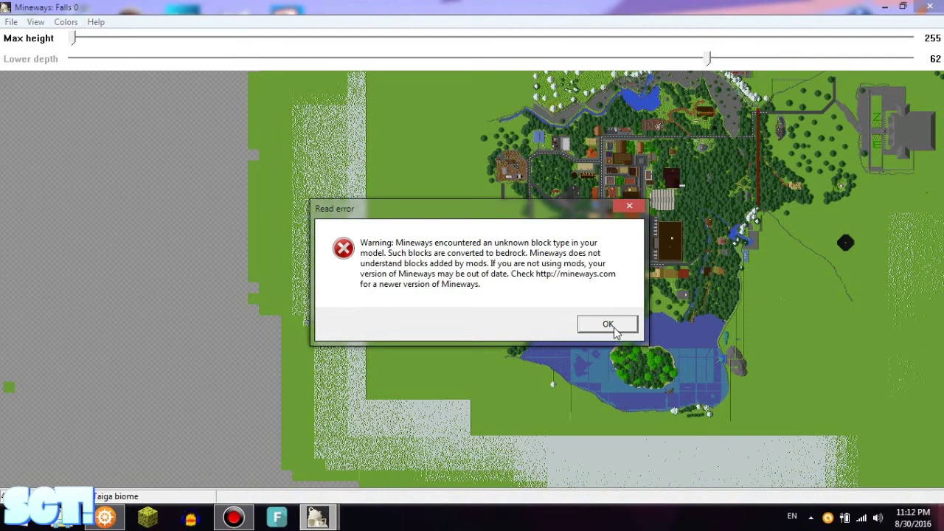
# Dismiss the unknown-block warning and pan the map until the town and lake are centred.
pyautogui.click(604, 324)
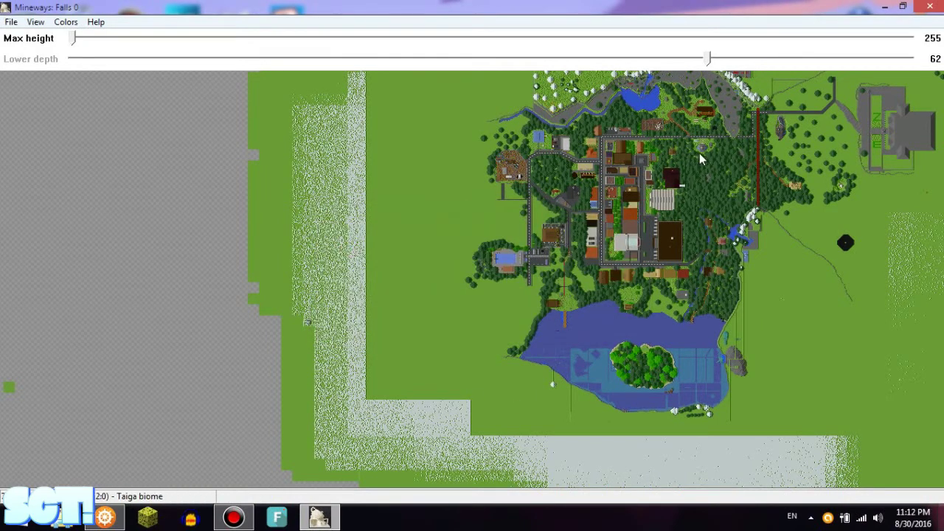
pyautogui.moveTo(565, 281); pyautogui.dragTo(538, 291)
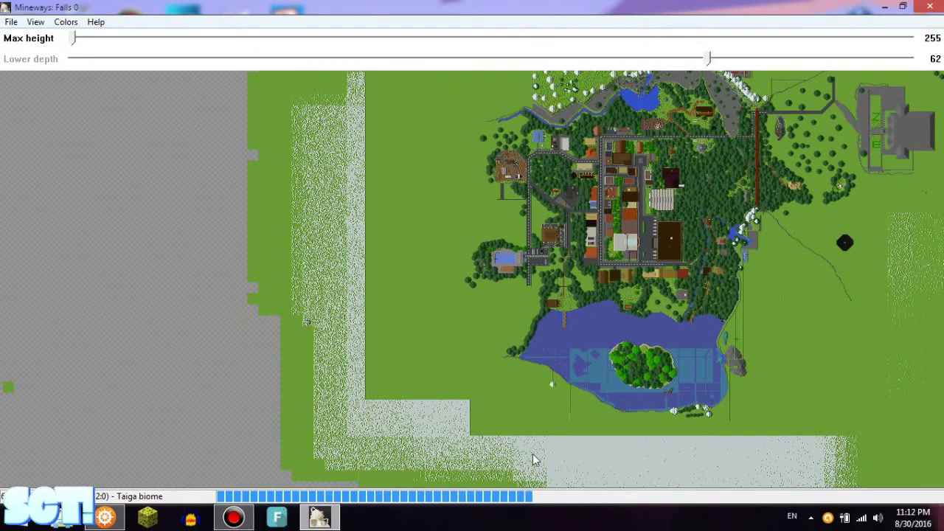
pyautogui.moveTo(797, 231); pyautogui.dragTo(658, 361)
pyautogui.moveTo(548, 319); pyautogui.dragTo(490, 271)
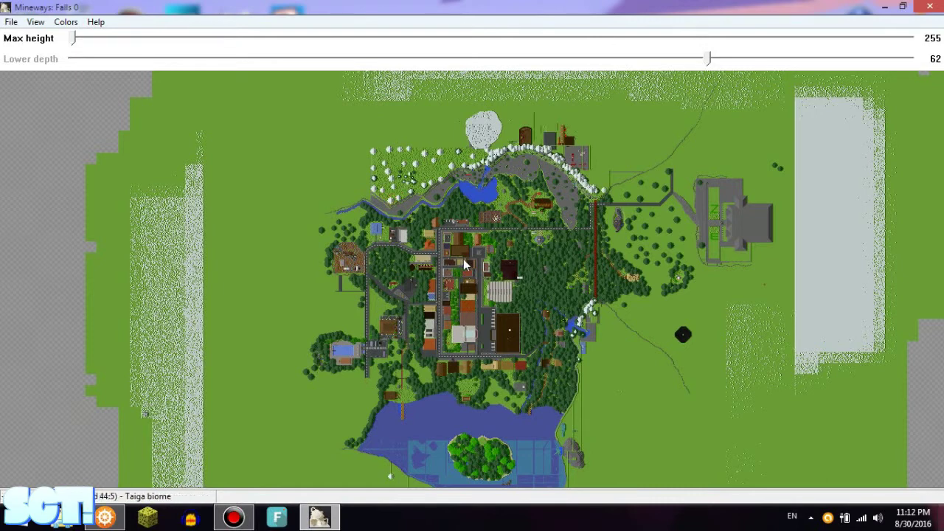
pyautogui.press('Up')
pyautogui.press('Left')
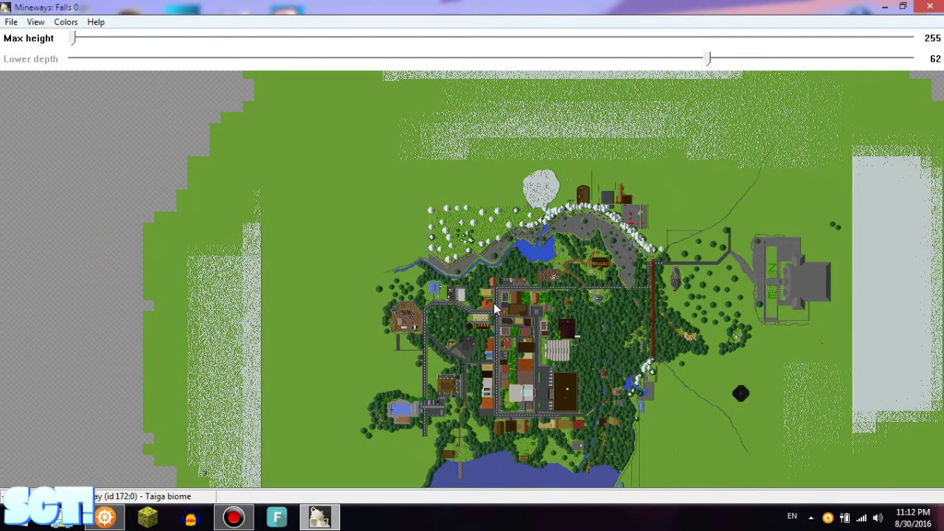
pyautogui.press('Down')
pyautogui.press('Right')
pyautogui.moveTo(488, 296); pyautogui.dragTo(473, 277)
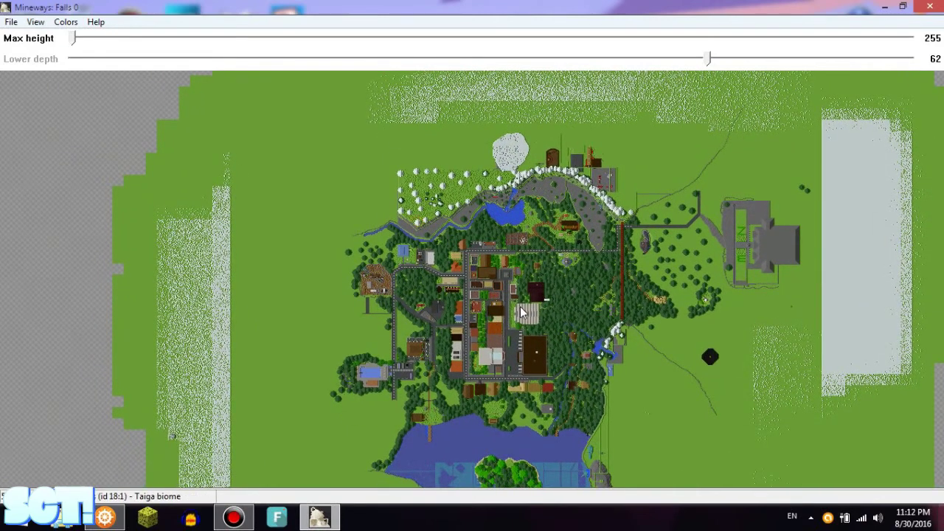
# Raise the lower depth to 64 and box the downtown streets as the export area.
pyautogui.rightClick(472, 260)
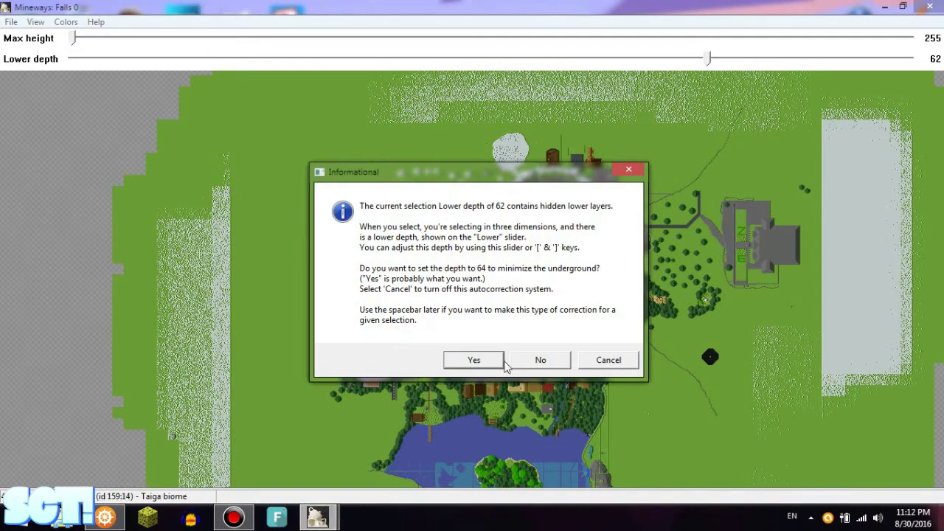
pyautogui.click(474, 360)
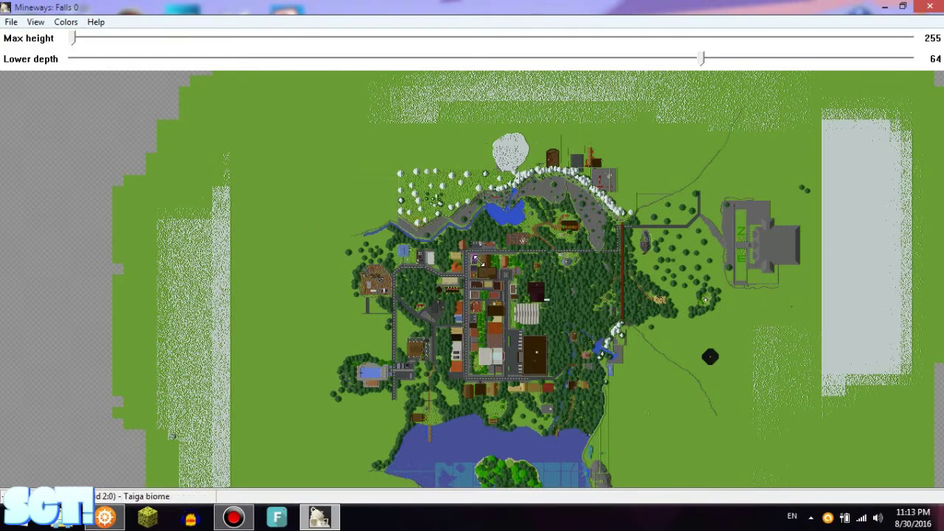
pyautogui.moveTo(469, 254); pyautogui.dragTo(554, 380)
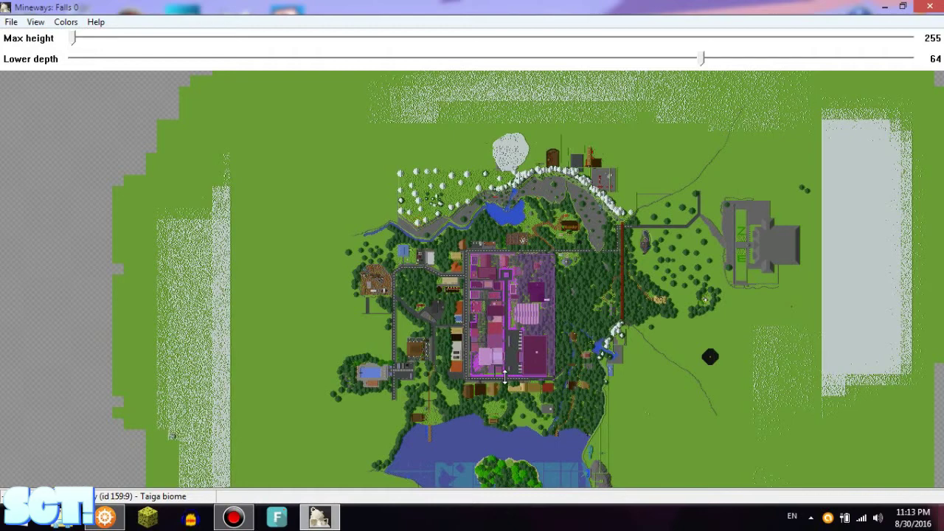
pyautogui.moveTo(505, 376); pyautogui.dragTo(505, 372)
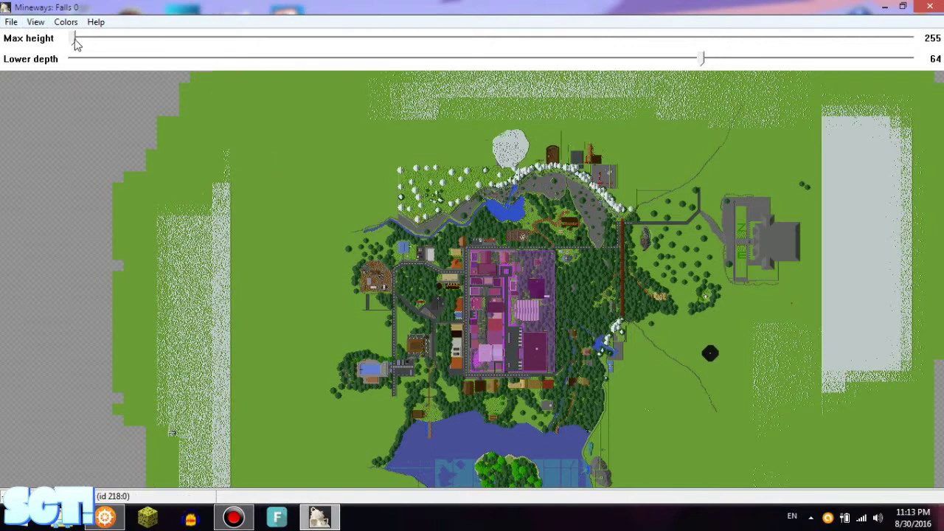
# Try max heights of 242 and 174 on the slider, then restore it to 255.
pyautogui.moveTo(71, 42); pyautogui.dragTo(116, 37)
pyautogui.moveTo(341, 7); pyautogui.dragTo(243, 18)
pyautogui.moveTo(51, 42); pyautogui.dragTo(52, 41)
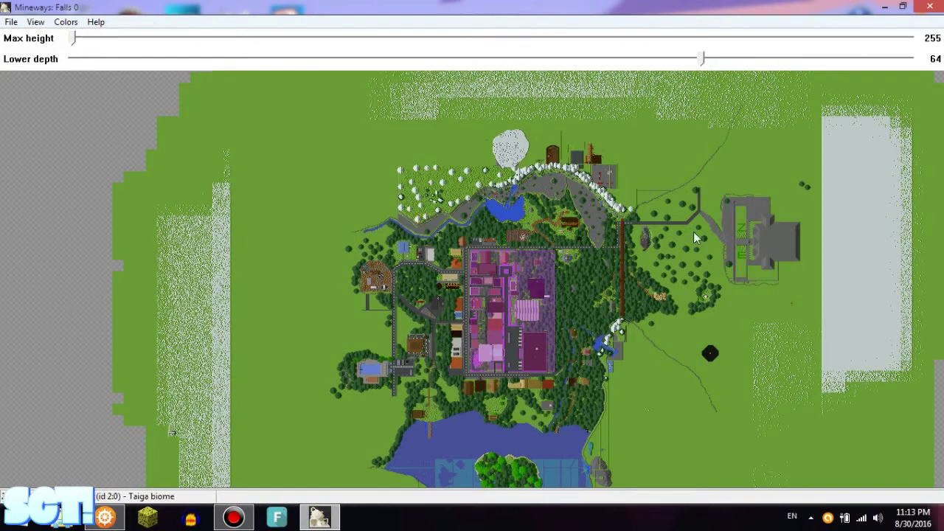
# Export the selection as a schematic named 'Gravity falls Town MINECRAFT' on the Desktop.
pyautogui.click(12, 22)
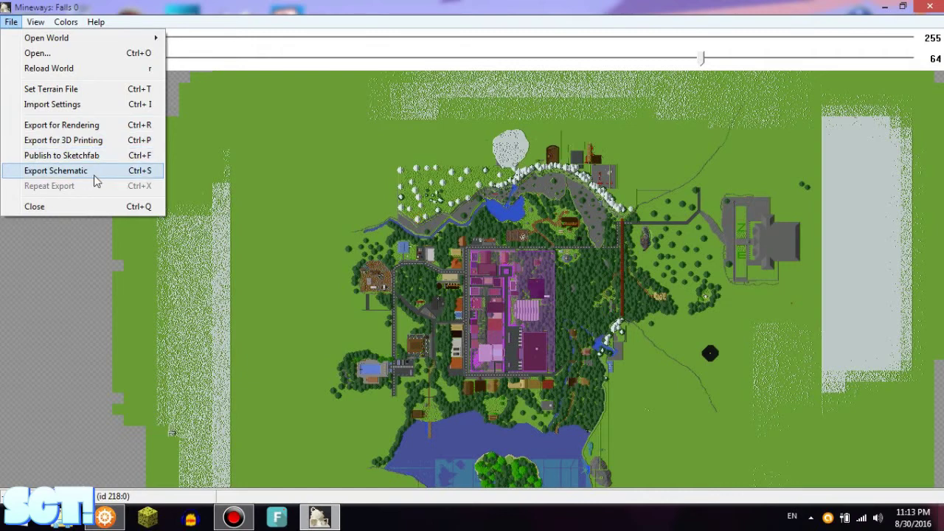
pyautogui.click(101, 172)
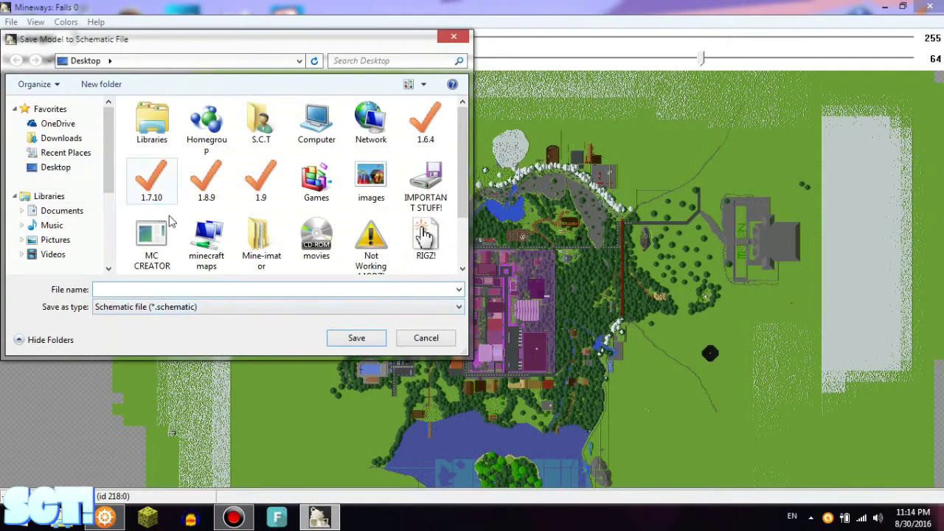
pyautogui.write('Gravity falls Town MI')
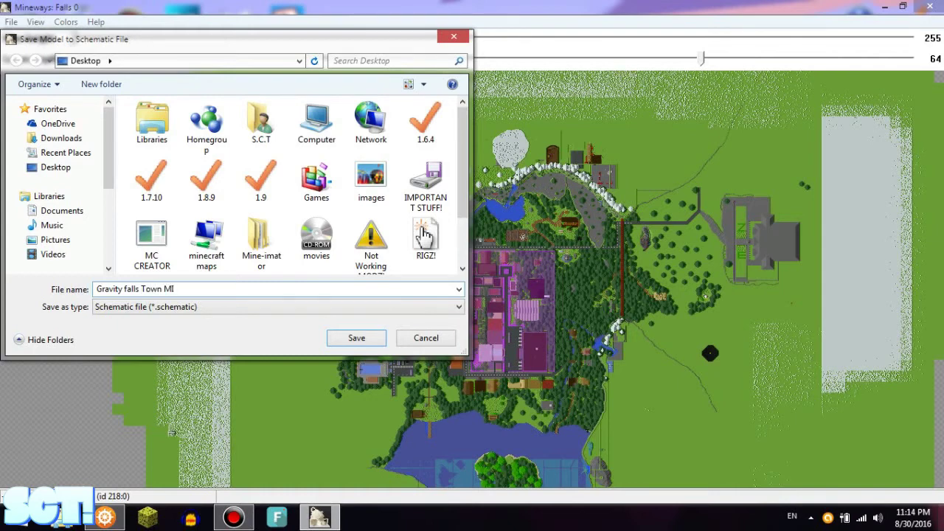
pyautogui.write('NECRAFT!')
# Save the schematic file and accept the default Model Export settings to start exporting.
pyautogui.click(357, 338)
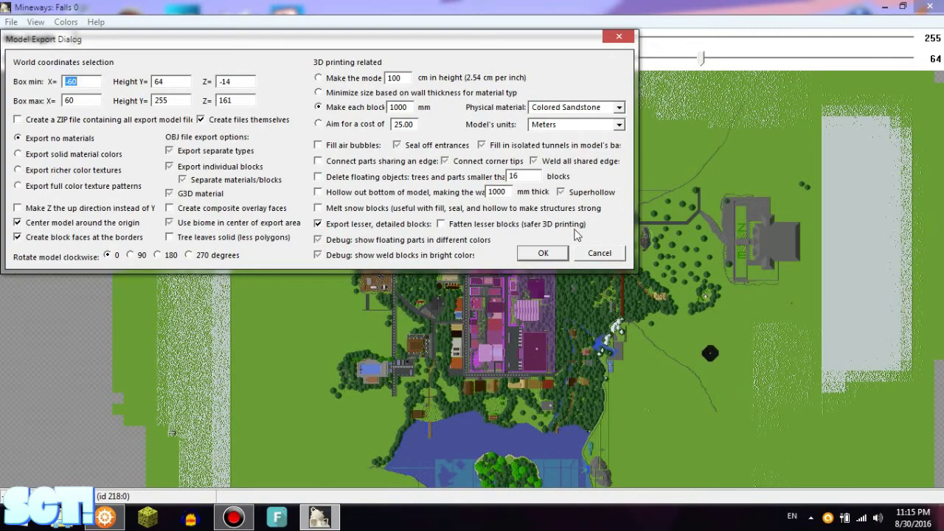
pyautogui.click(555, 254)
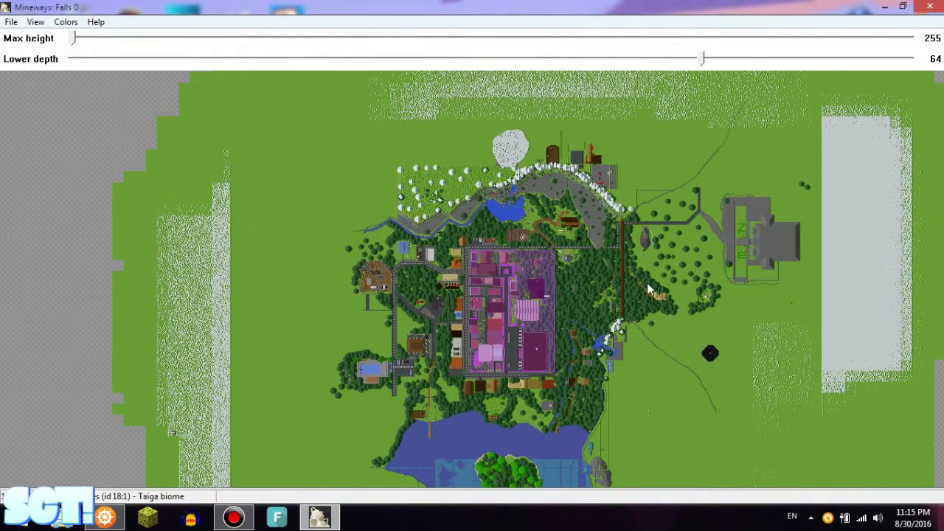
# Show the desktop and move the Gravity falls Town MINECRAFT.schematic icon beside RIGZ!
pyautogui.press('super+d')
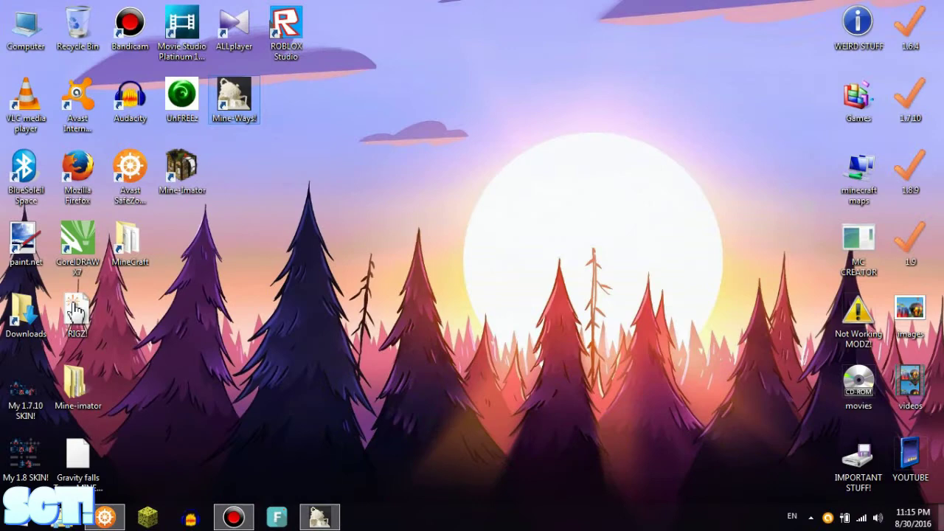
pyautogui.click(96, 448)
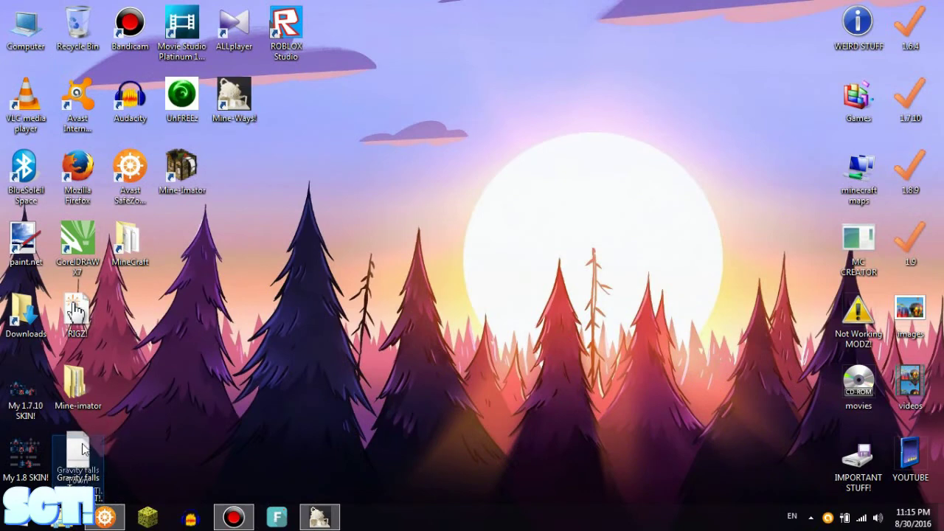
pyautogui.moveTo(83, 457); pyautogui.dragTo(160, 318)
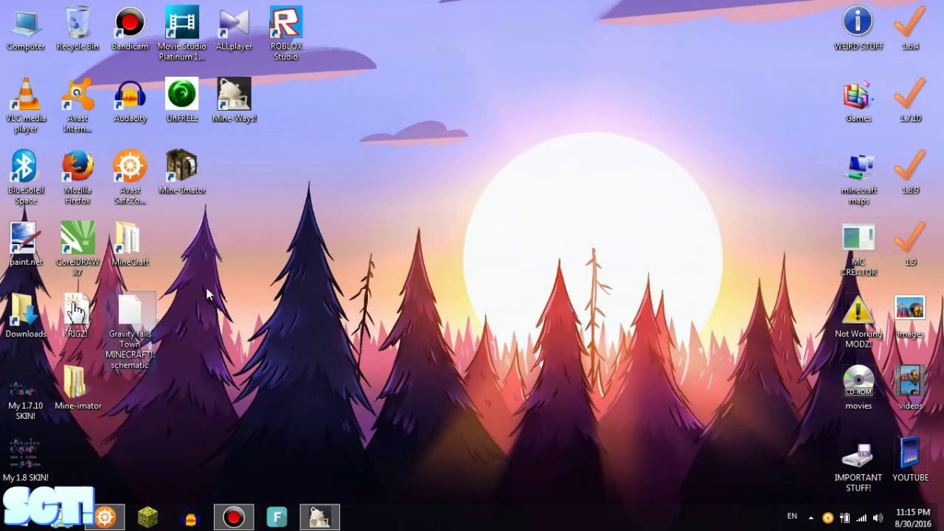